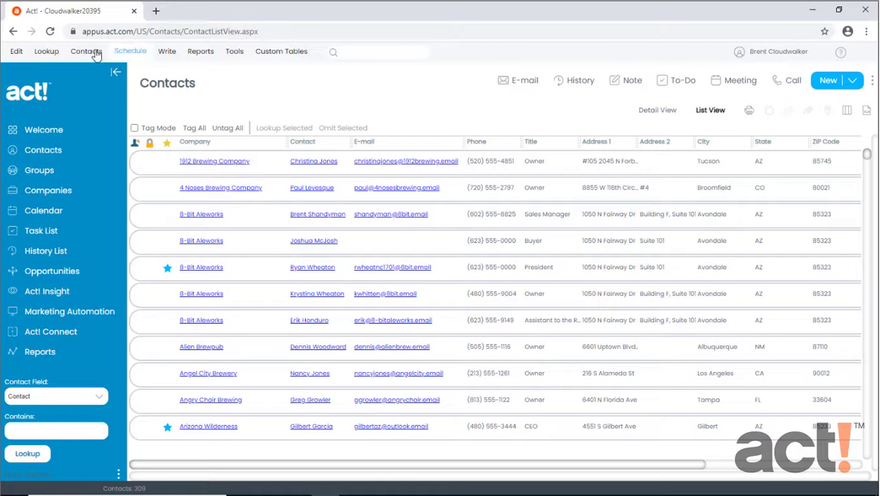
Step: List all contacts with Cloudwalker Supply users sorted first, and select two co-workers
{"action": "left_click", "coordinate": [46, 51]}
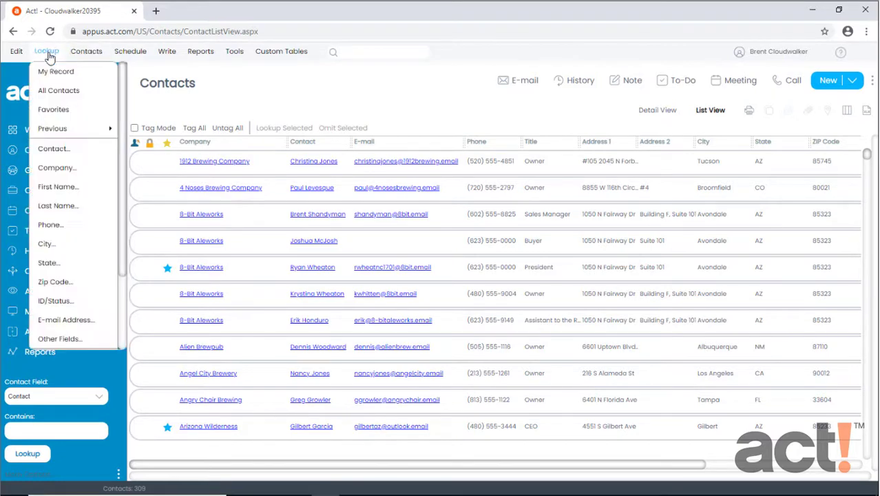
{"action": "left_click", "coordinate": [79, 96]}
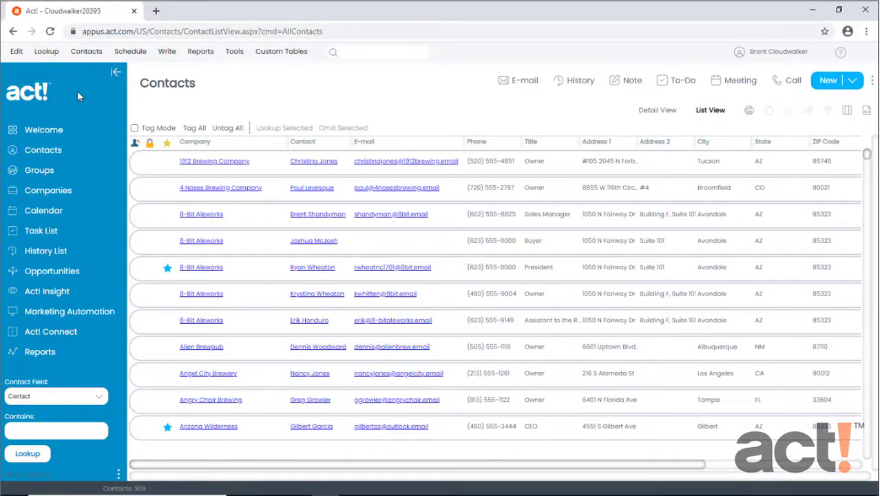
{"action": "left_click", "coordinate": [135, 147]}
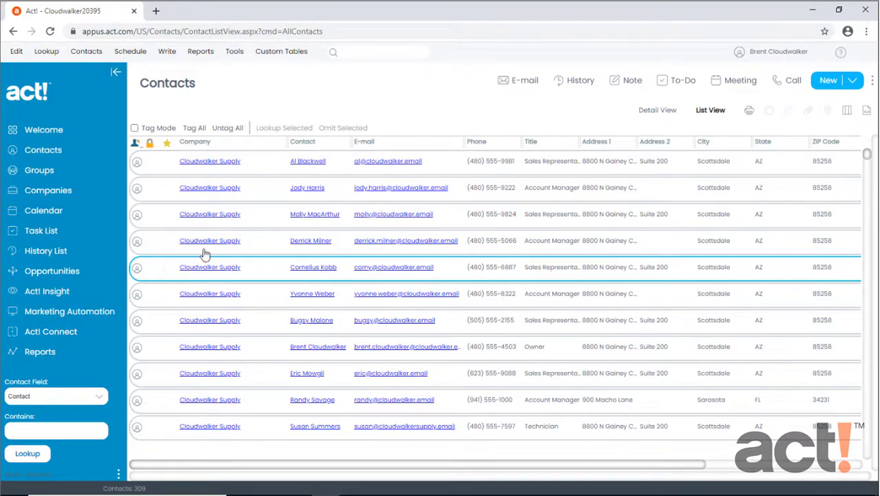
{"action": "left_click", "coordinate": [271, 168]}
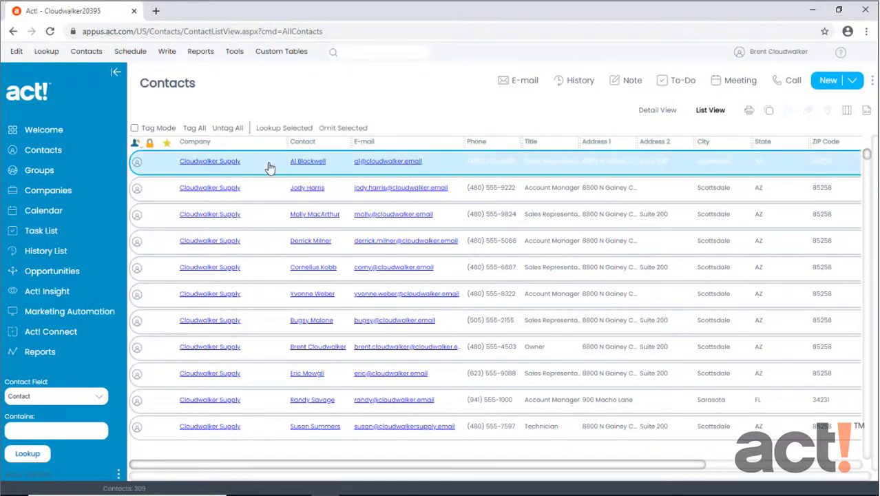
{"action": "left_click", "coordinate": [269, 273], "text": "ctrl"}
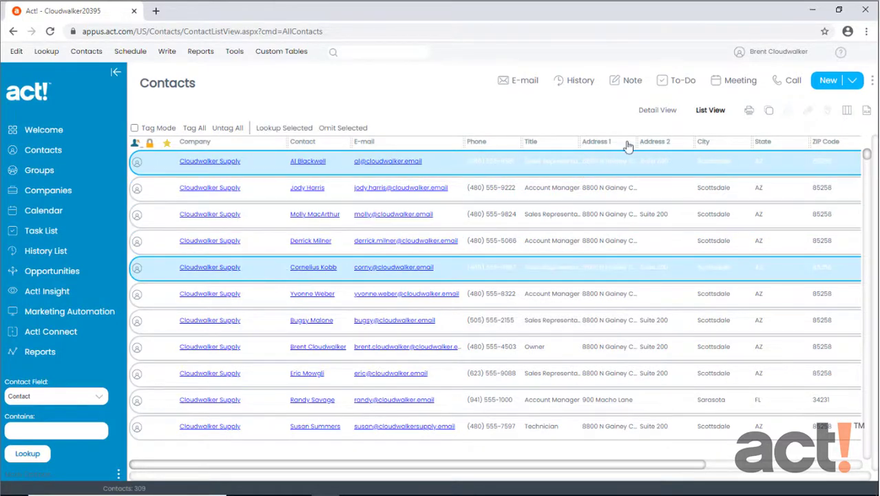
Step: Schedule a 9:00 AM meeting on 12/8/20 with both co-workers regarding 'Weekly Status Update'
{"action": "left_click", "coordinate": [731, 86]}
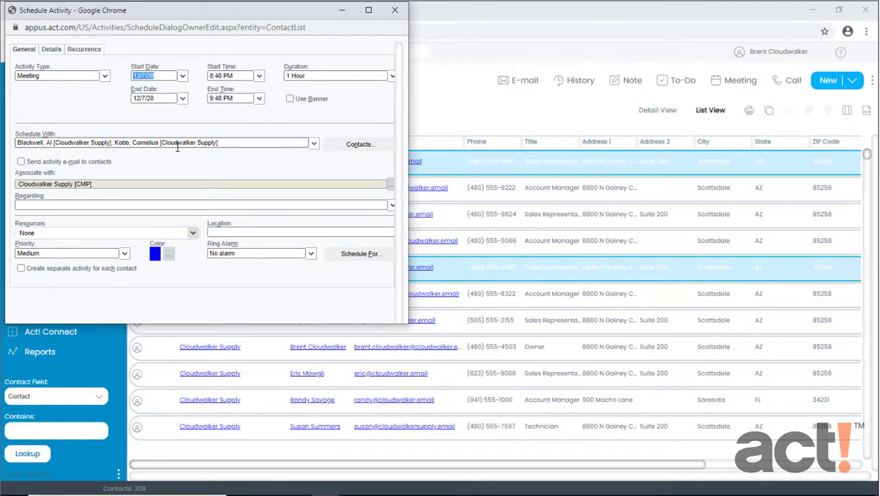
{"action": "left_click", "coordinate": [182, 76]}
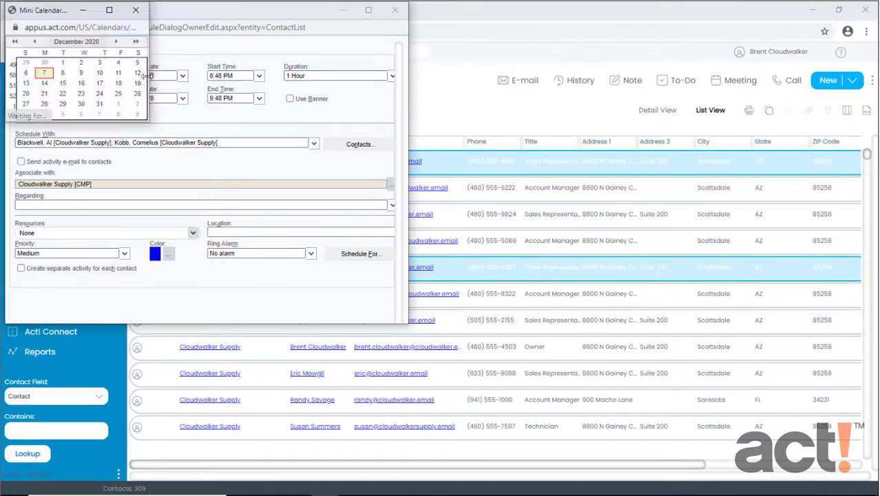
{"action": "left_click", "coordinate": [62, 74]}
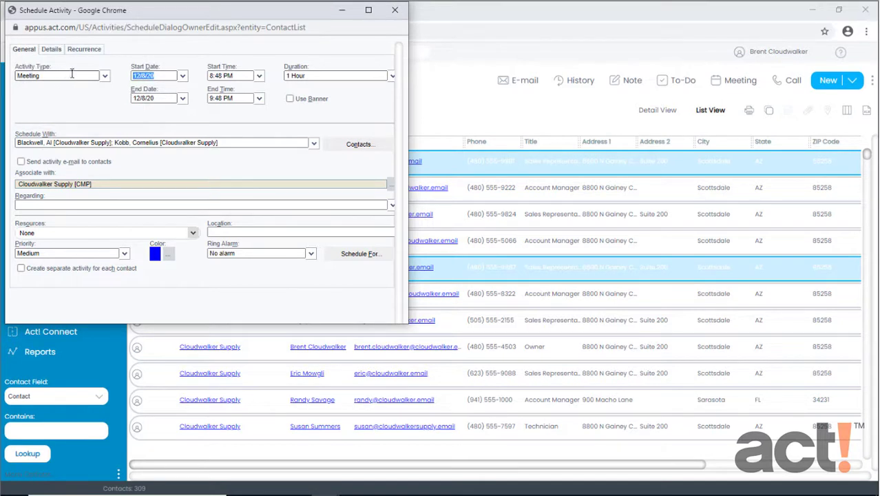
{"action": "left_click", "coordinate": [258, 77]}
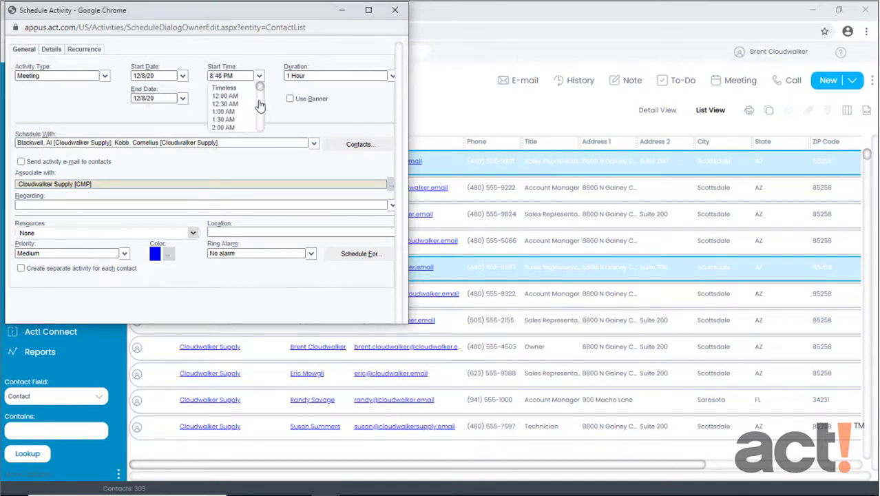
{"action": "scroll", "coordinate": [260, 102], "scroll_direction": "down", "scroll_amount": 3}
{"action": "scroll", "coordinate": [261, 110], "scroll_direction": "down", "scroll_amount": 2}
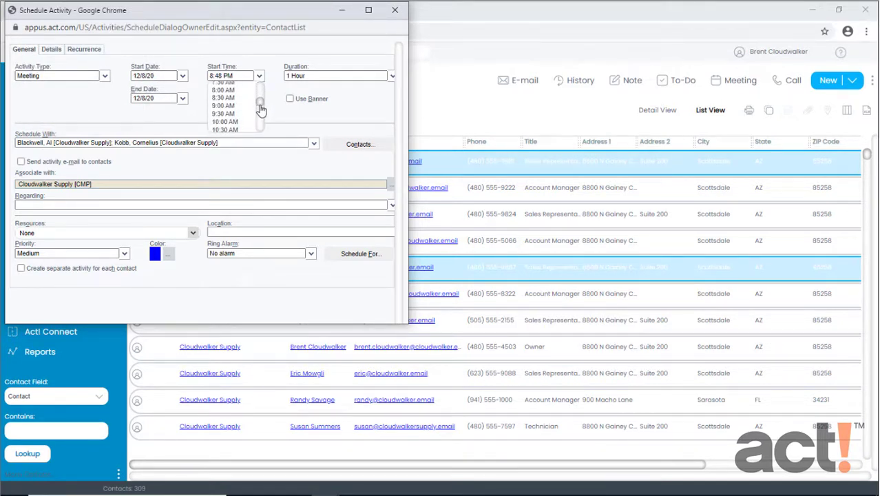
{"action": "left_click", "coordinate": [239, 110]}
{"action": "left_click", "coordinate": [119, 205]}
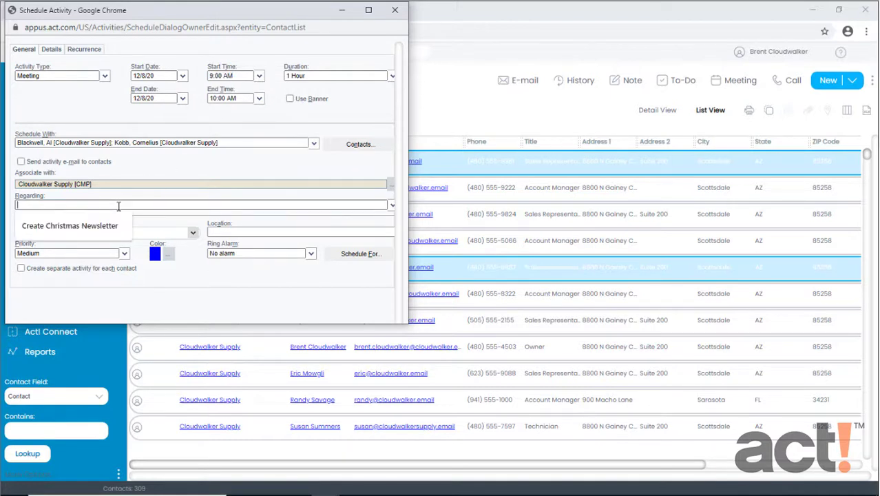
{"action": "type", "text": "Weekly "}
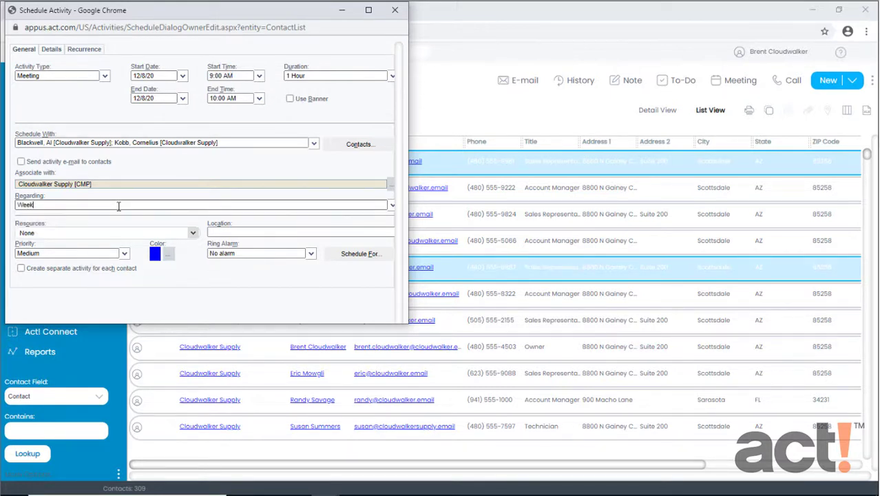
{"action": "type", "text": "Status Update"}
Step: Make the meeting recur weekly on Tuesday, with the series ending 12/31/20
{"action": "left_click", "coordinate": [84, 55]}
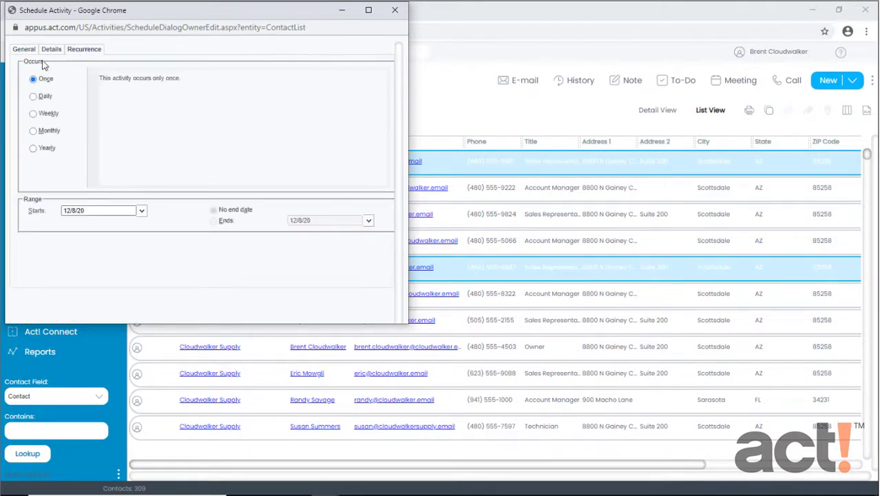
{"action": "left_click", "coordinate": [33, 114]}
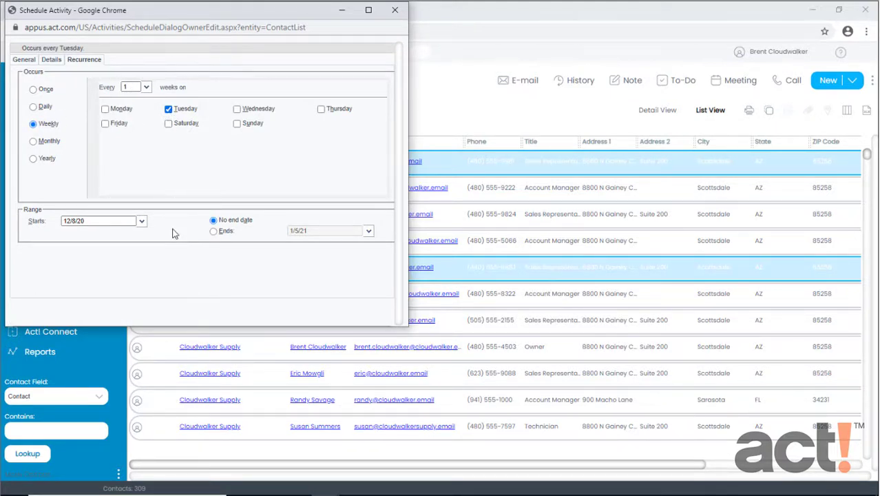
{"action": "left_click", "coordinate": [213, 232]}
{"action": "left_click", "coordinate": [368, 232]}
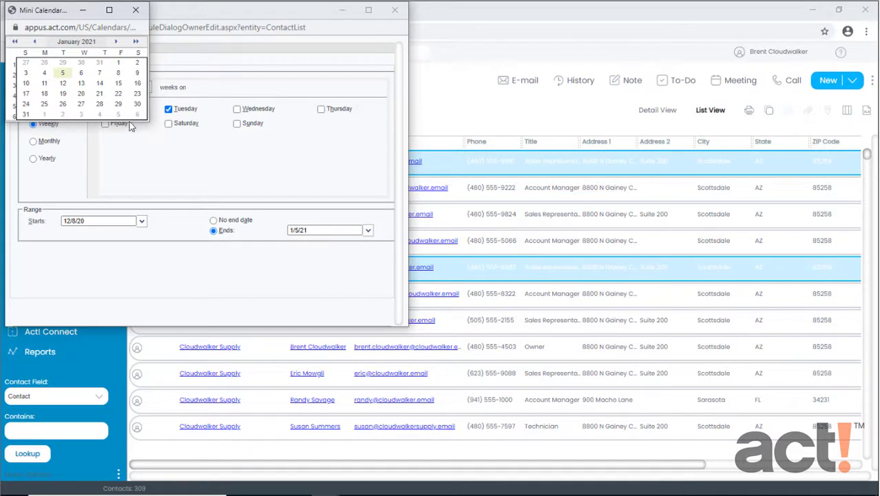
{"action": "left_click", "coordinate": [35, 42]}
{"action": "left_click", "coordinate": [100, 104]}
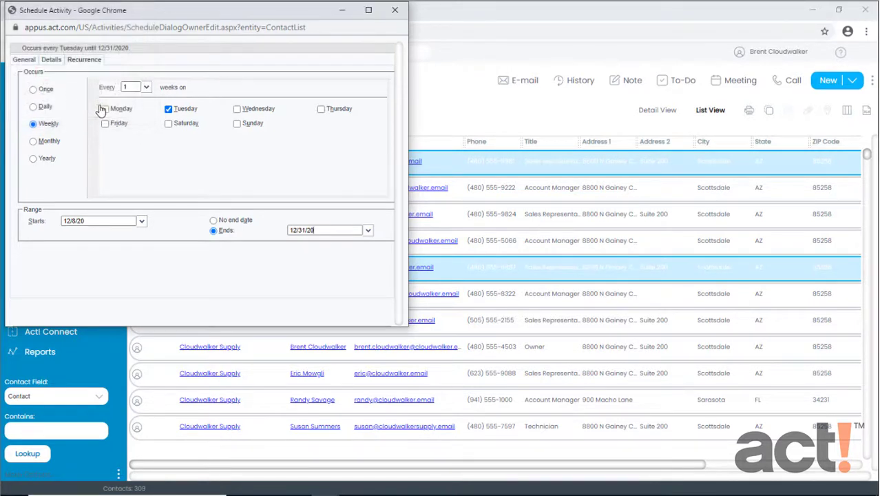
{"action": "left_click_drag", "start_coordinate": [174, 326], "coordinate": [174, 381]}
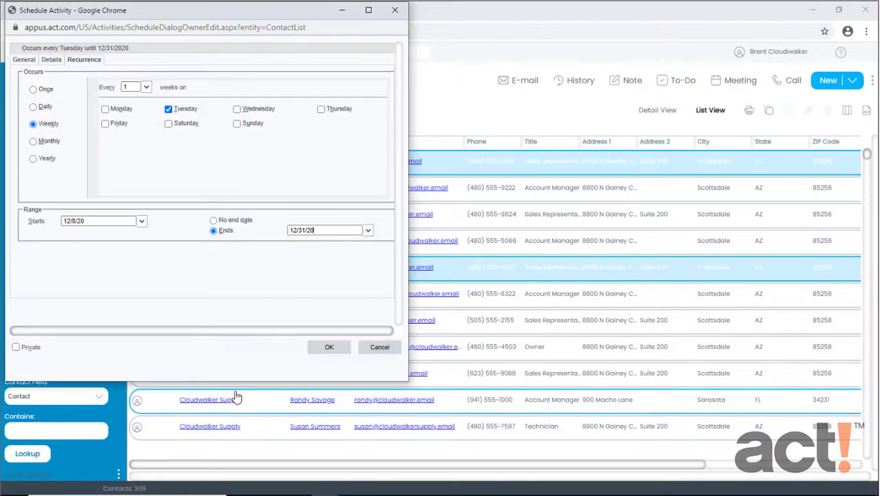
Step: Save the recurring meeting and find its 12/8/20 9:00 AM entries in the Task List
{"action": "left_click", "coordinate": [329, 346]}
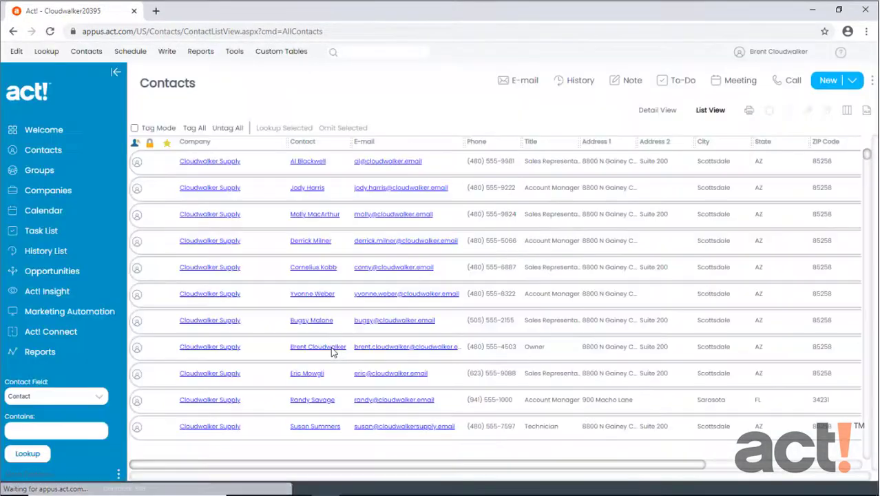
{"action": "left_click", "coordinate": [48, 235]}
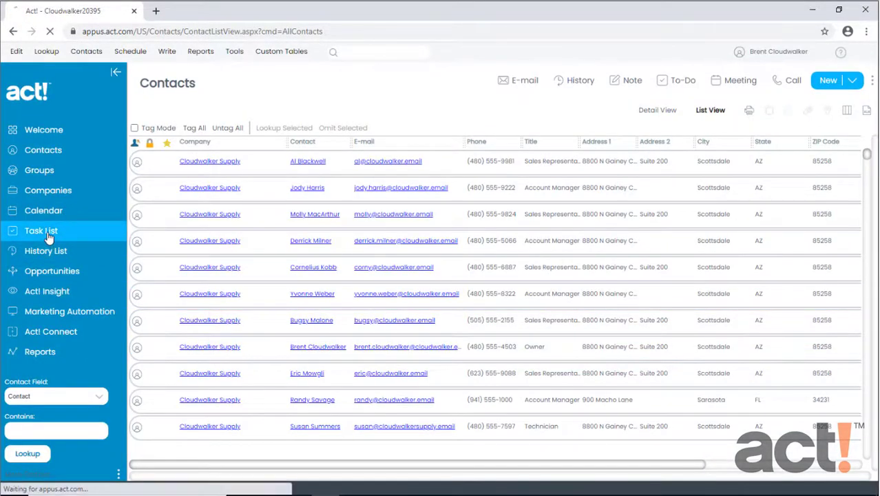
{"action": "scroll", "coordinate": [323, 310], "scroll_direction": "down", "scroll_amount": 4}
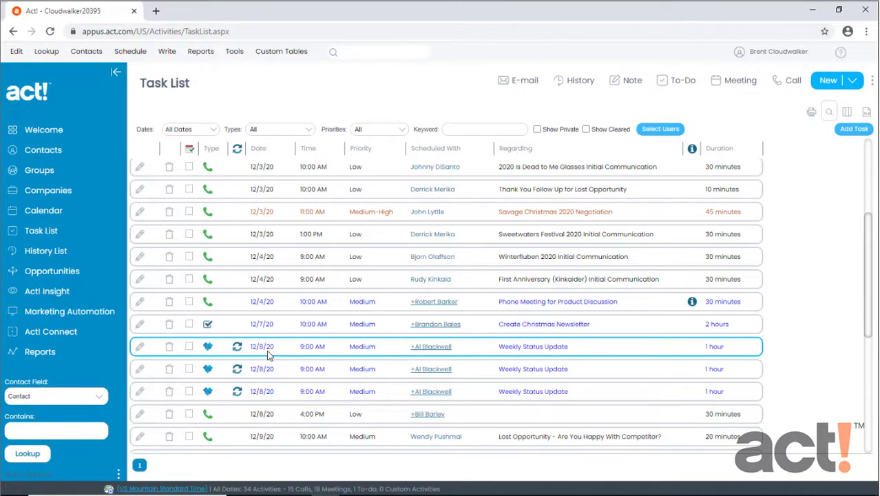
Step: In the calendar, change the 12/8 status meeting's start time to 11:00 AM and save
{"action": "left_click", "coordinate": [58, 212]}
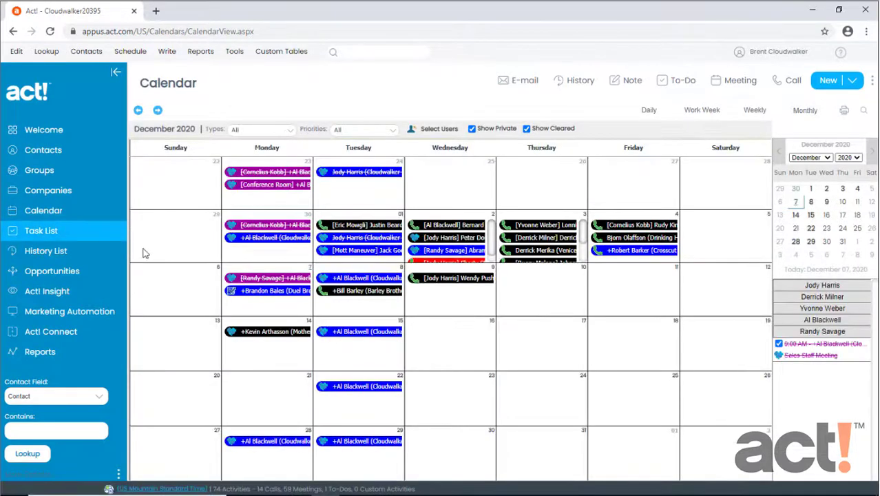
{"action": "mouse_move", "coordinate": [352, 282]}
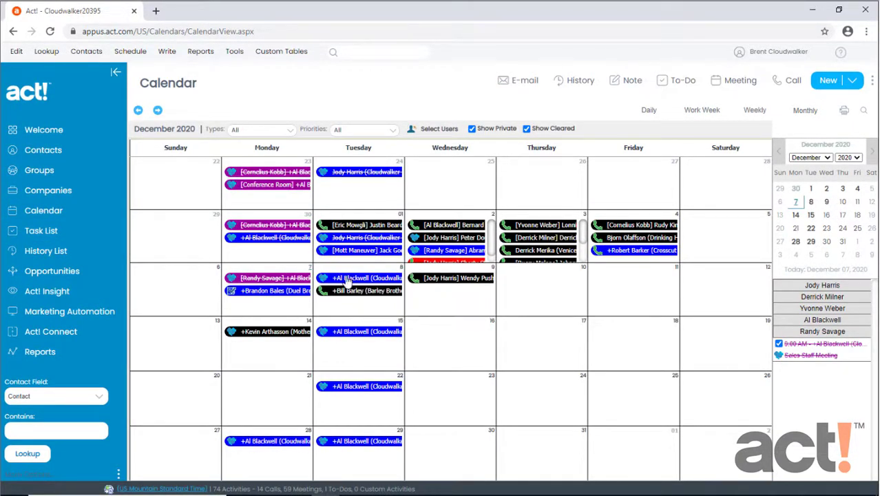
{"action": "double_click", "coordinate": [325, 282]}
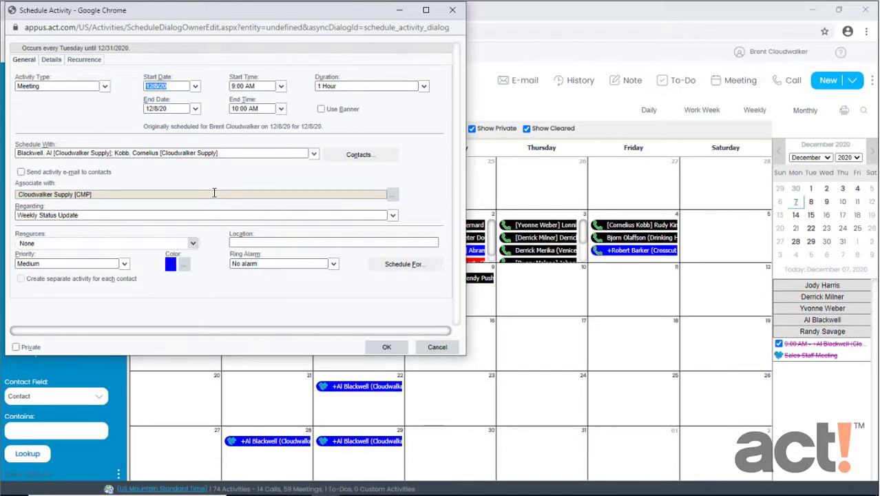
{"action": "left_click", "coordinate": [280, 86]}
{"action": "scroll", "coordinate": [282, 124], "scroll_direction": "down", "scroll_amount": 7}
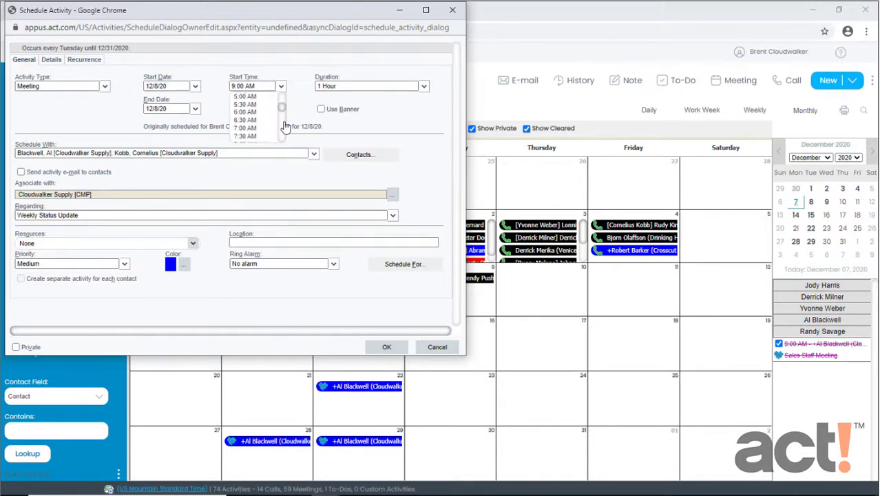
{"action": "left_click", "coordinate": [252, 104]}
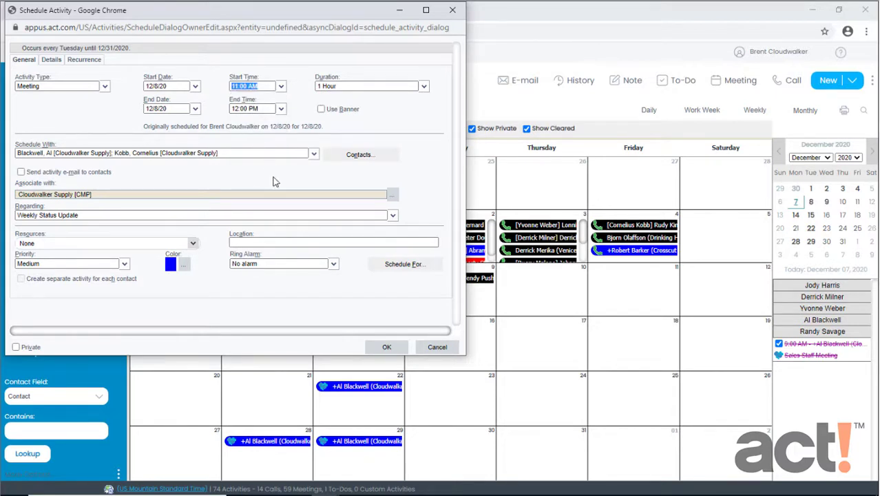
{"action": "left_click", "coordinate": [378, 348]}
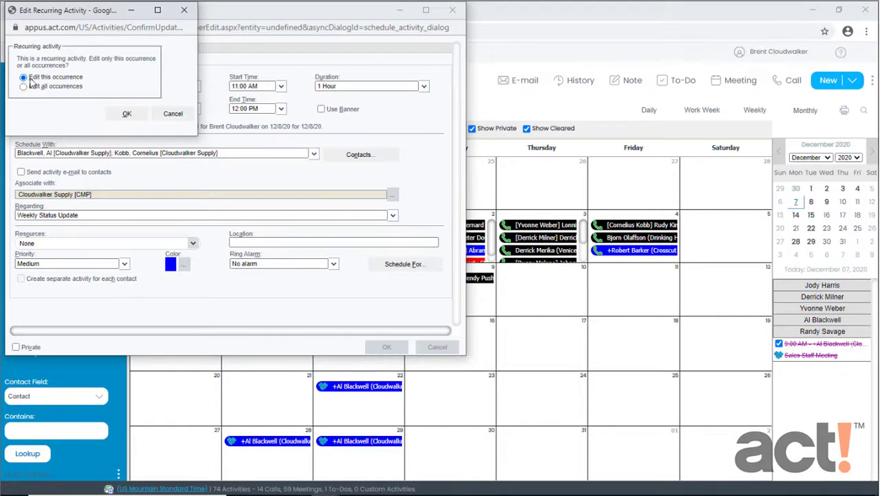
Step: Apply the 11:00 AM time change to this occurrence only
{"action": "left_click", "coordinate": [126, 114]}
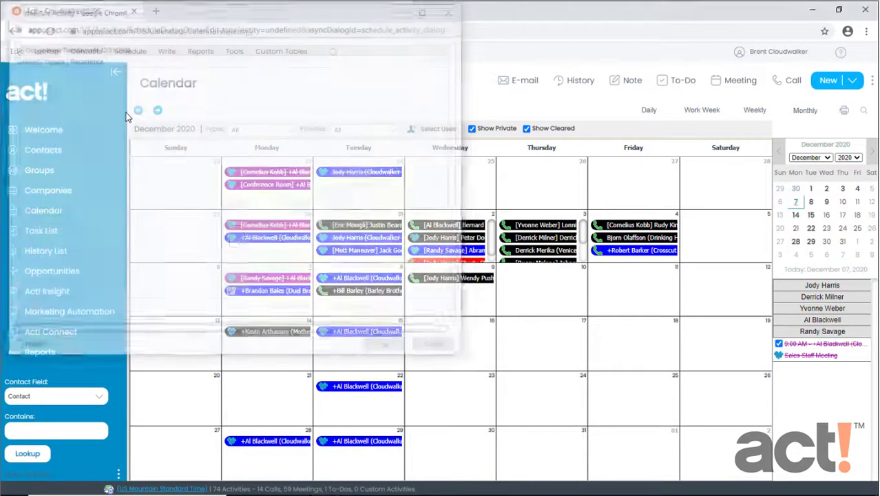